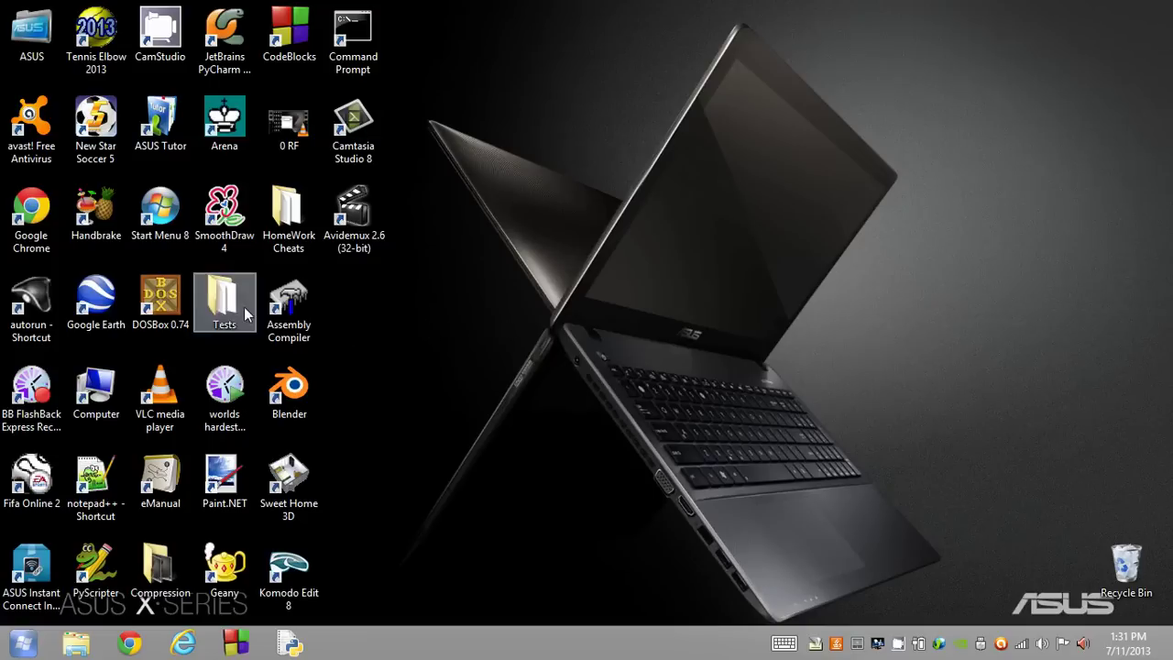
# Launch DOSBox 0.74 from the desktop and clear its screen with the cls command
pyautogui.doubleClick(170, 293)
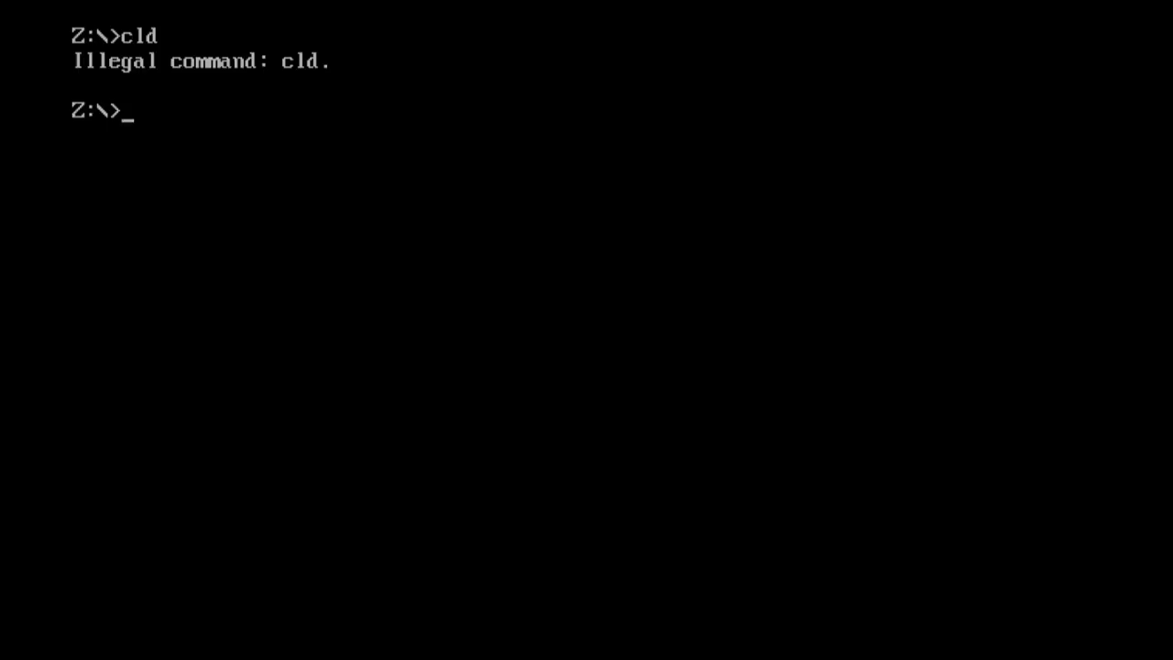
pyautogui.write('cls')
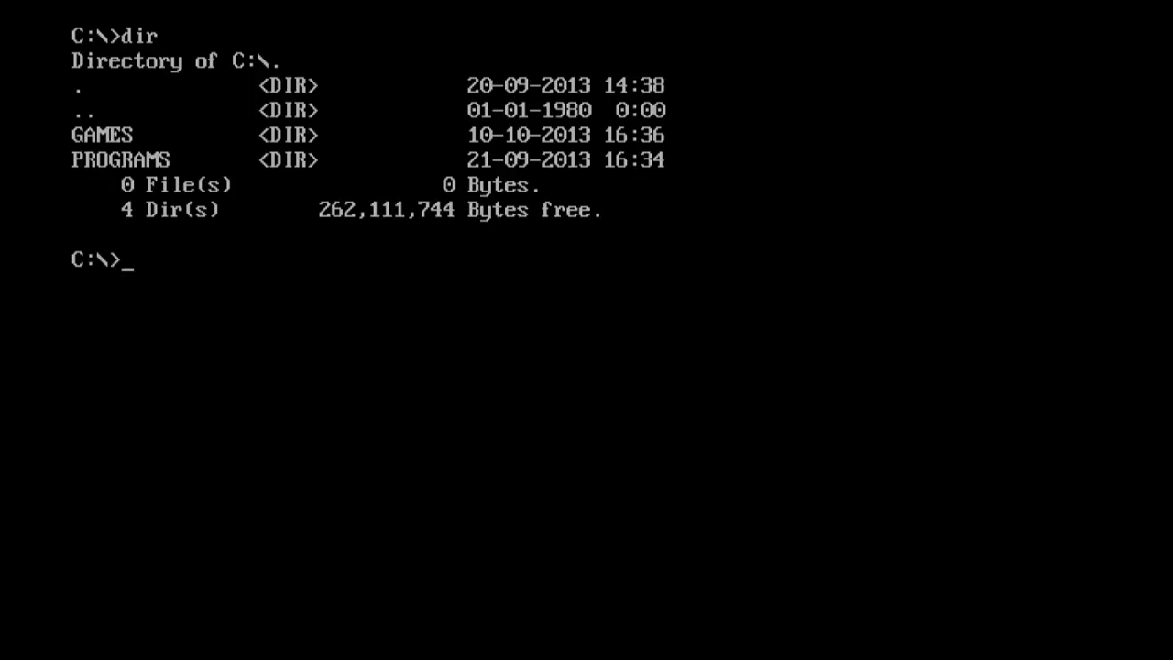
# Change into the games directory on drive C and list its contents with dir
pyautogui.write('cd game')
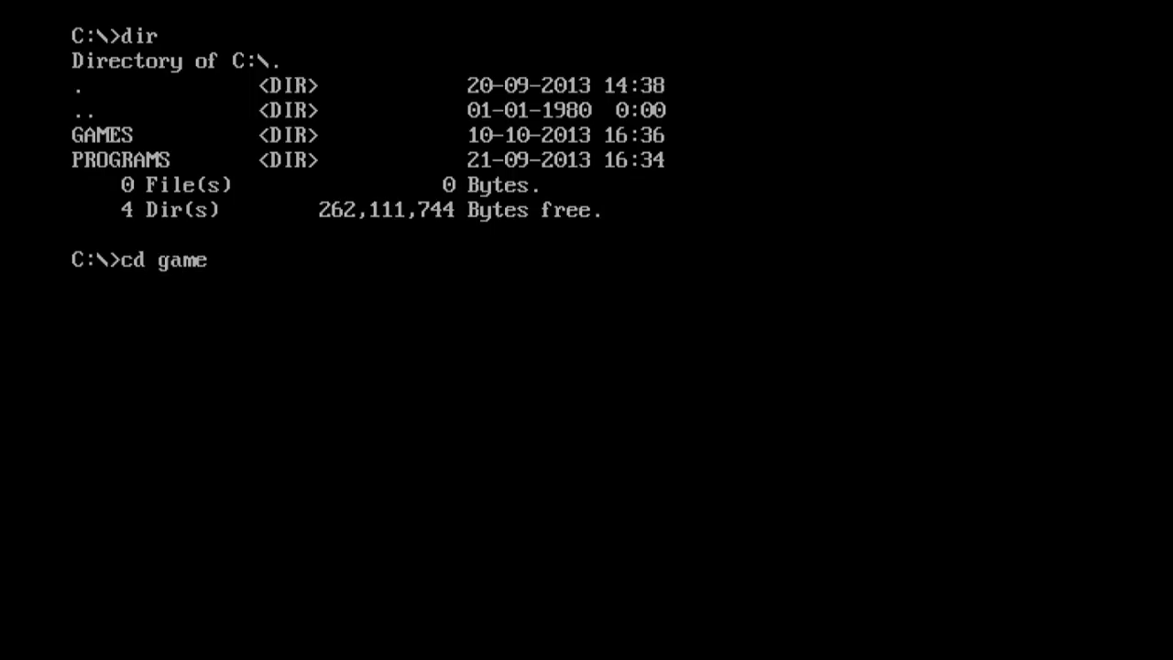
pyautogui.write('s')
pyautogui.press('Return')
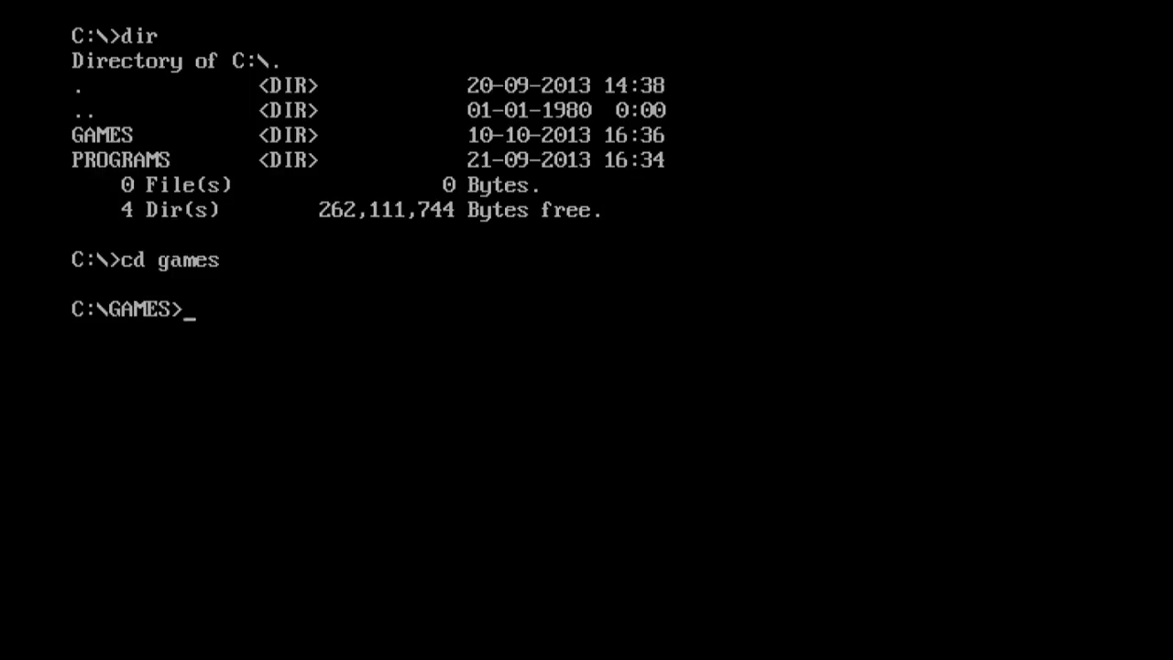
pyautogui.write('dir')
pyautogui.press('Return')
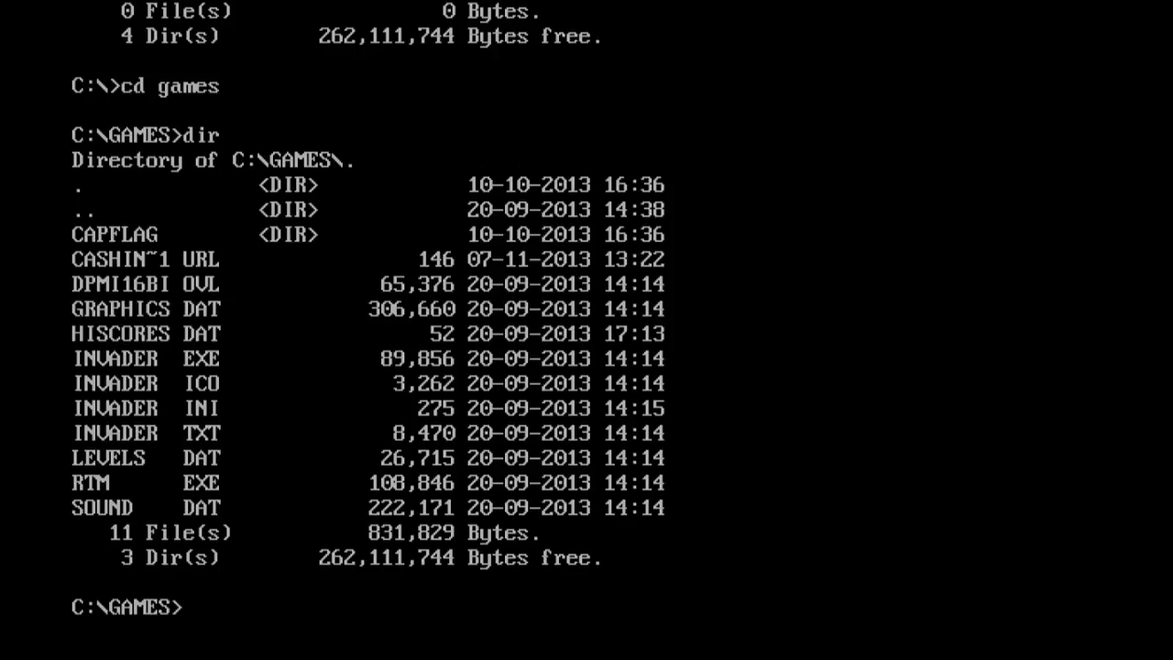
# Go back up to the root of drive C with cd.. and list its contents
pyautogui.write('cd..')
pyautogui.press('Return')
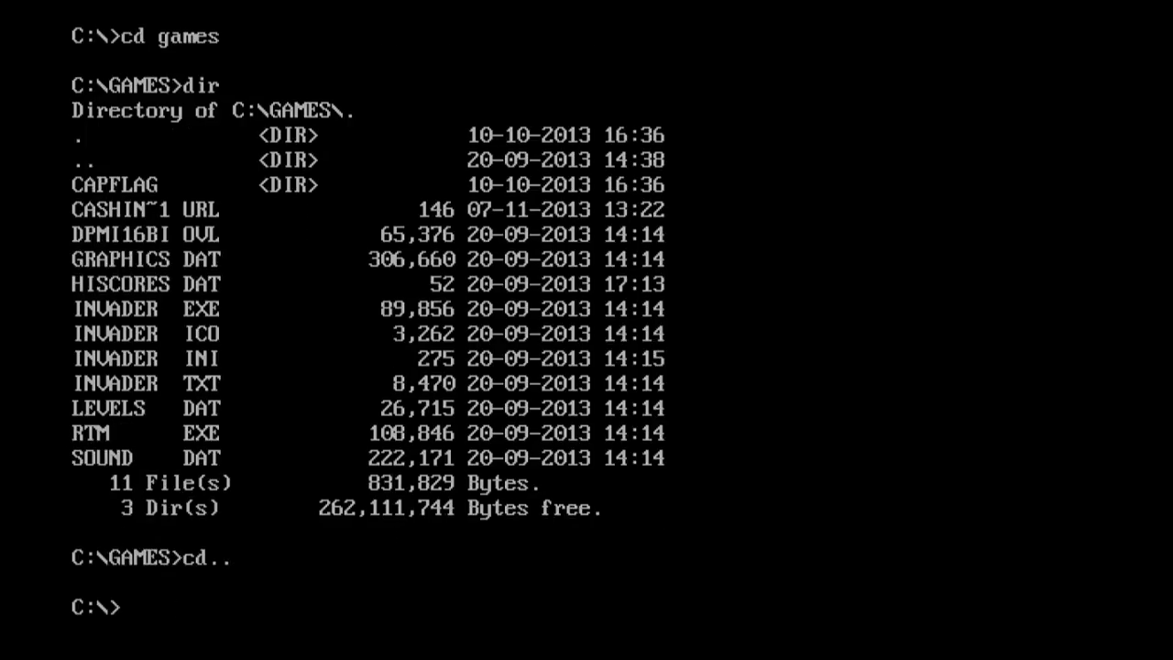
pyautogui.write('dir')
pyautogui.press('Return')
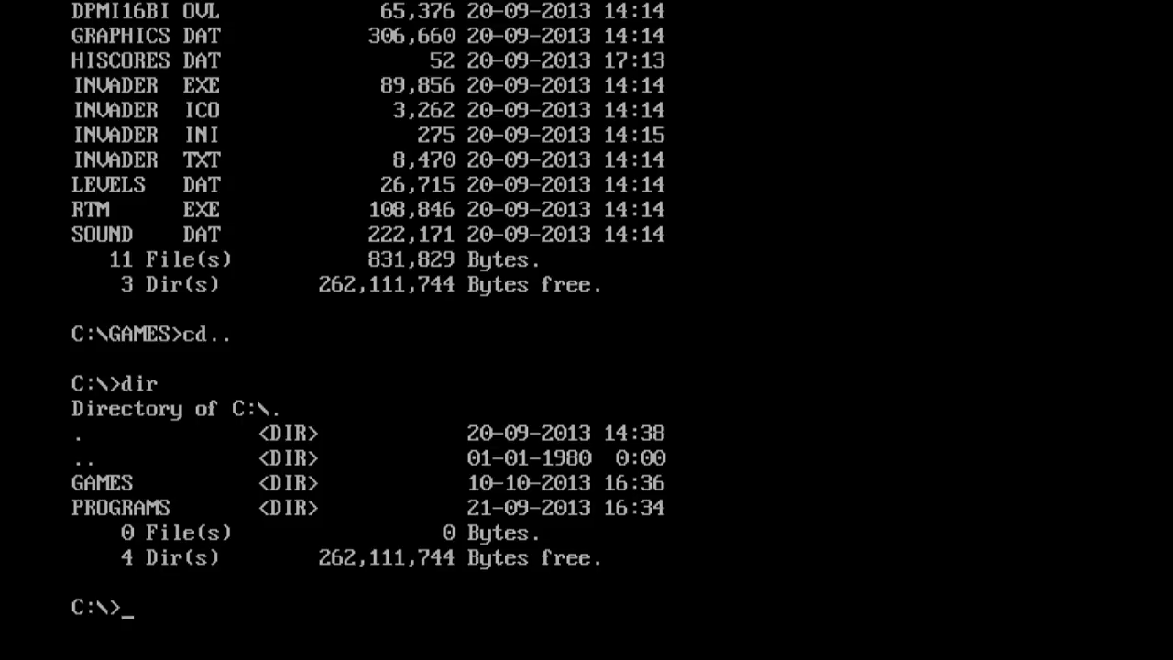
# Change into the games directory again and clear the screen
pyautogui.write('cd games')
pyautogui.press('Return')
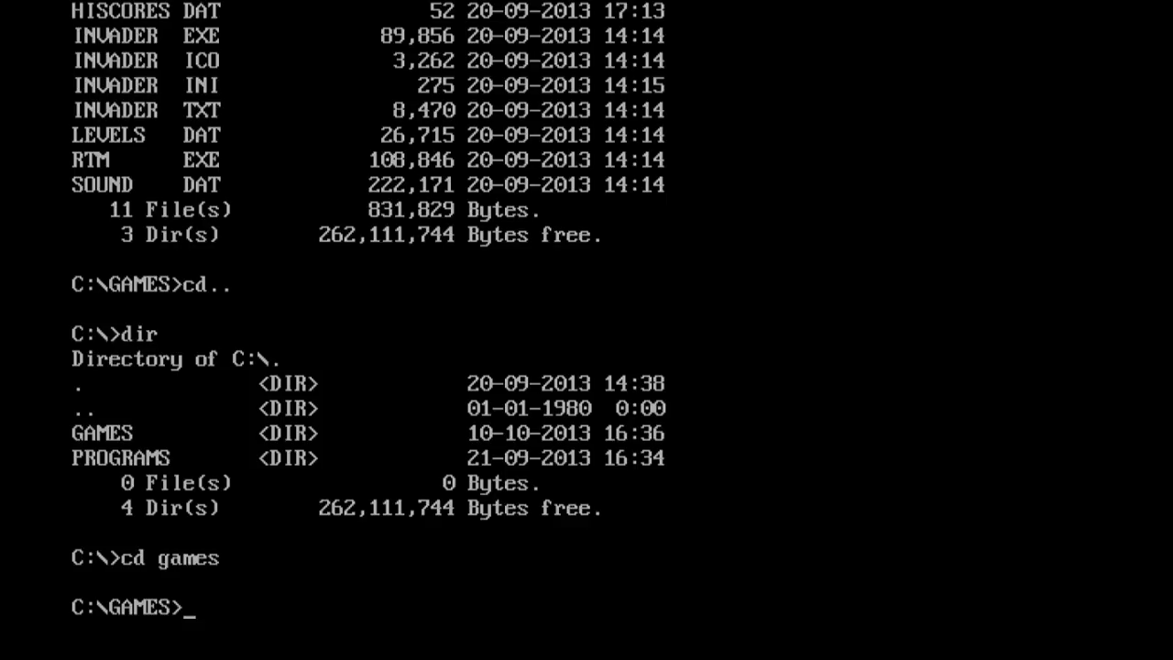
pyautogui.write('cls')
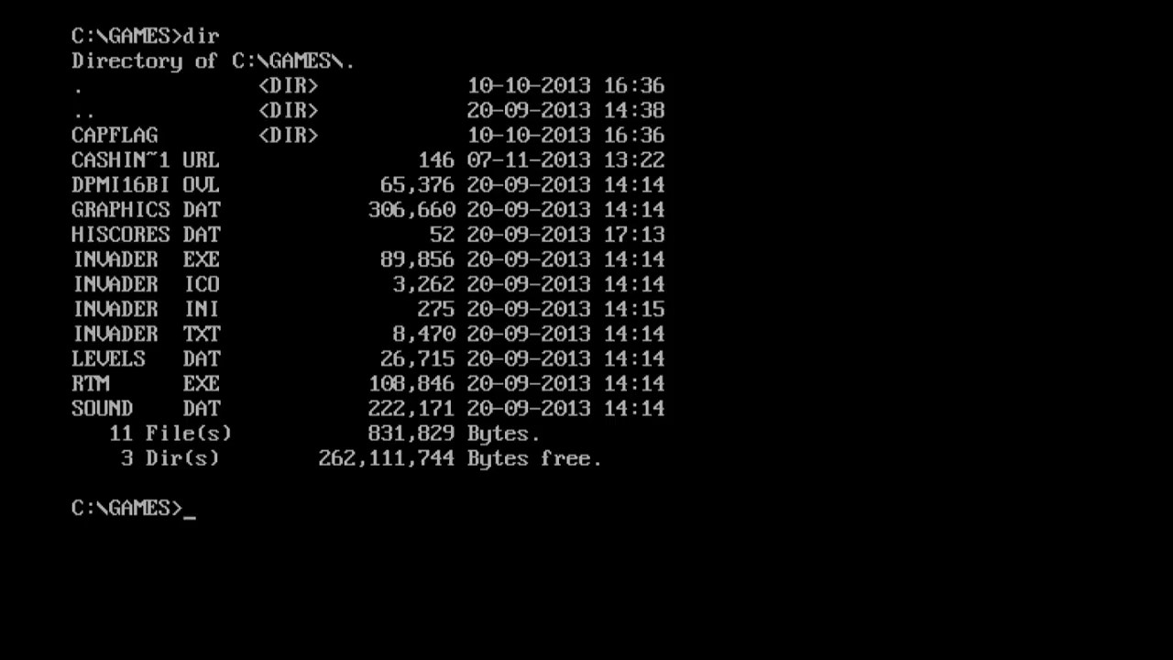
# Change into the capflag subdirectory and list its files on a cleared screen
pyautogui.write('cd capflag')
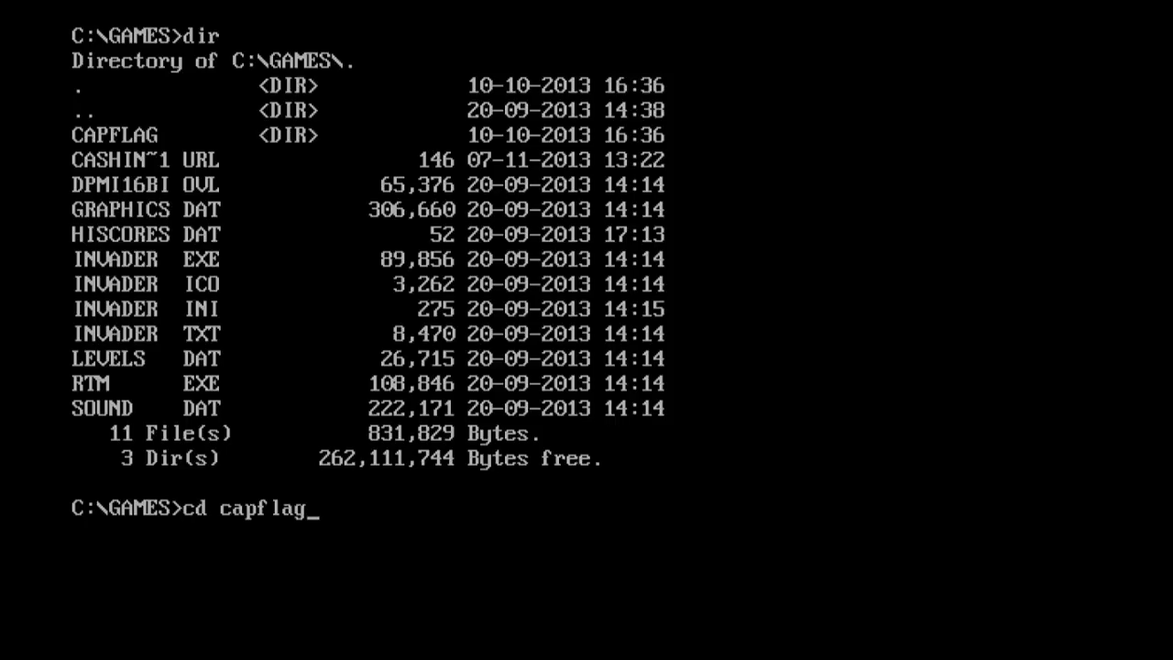
pyautogui.press('Return')
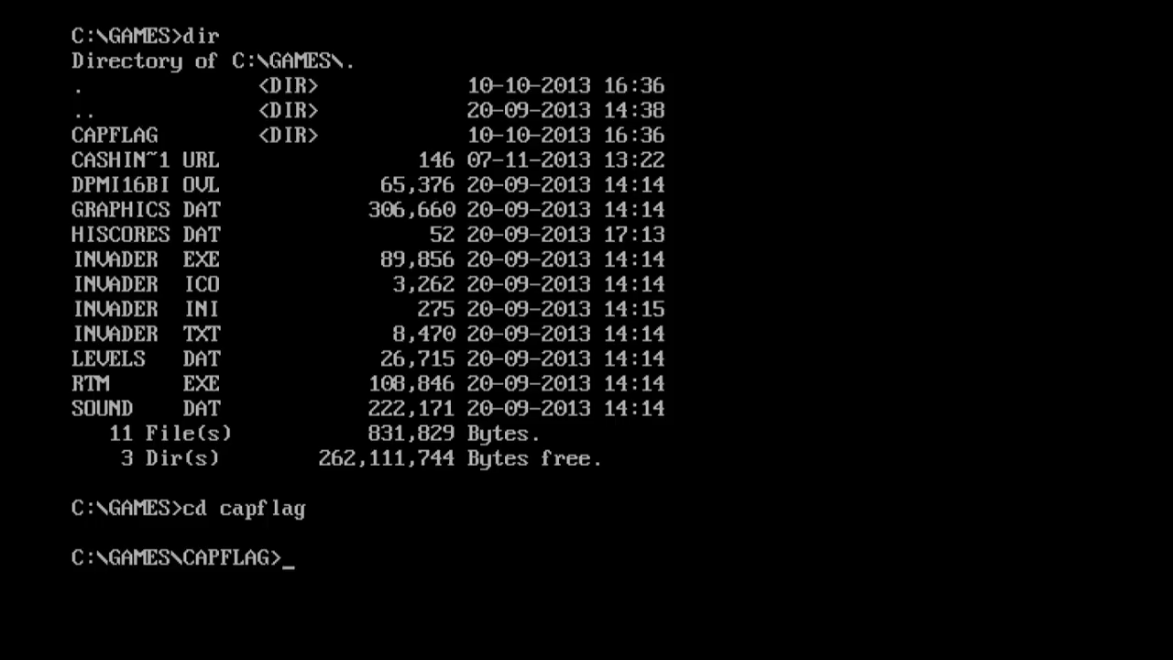
pyautogui.write('cls')
pyautogui.press('Return')
pyautogui.write('dir')
pyautogui.press('Return')
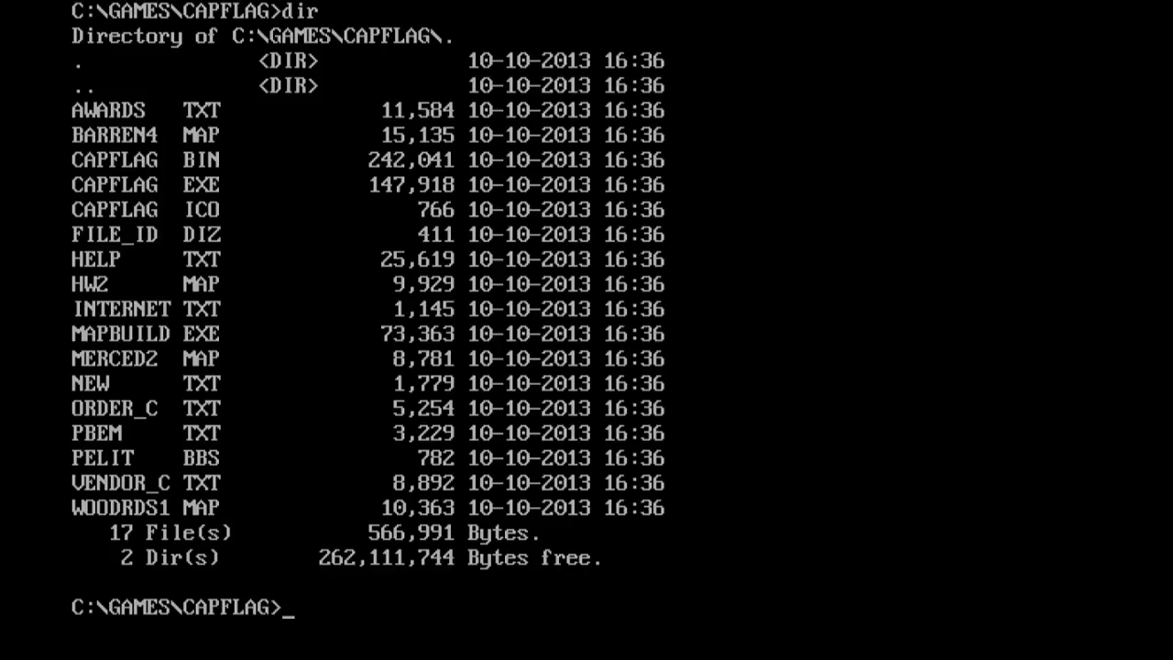
# Run the capflag program to start the Capture the Flag game
pyautogui.write('capflag')
pyautogui.press('Return')
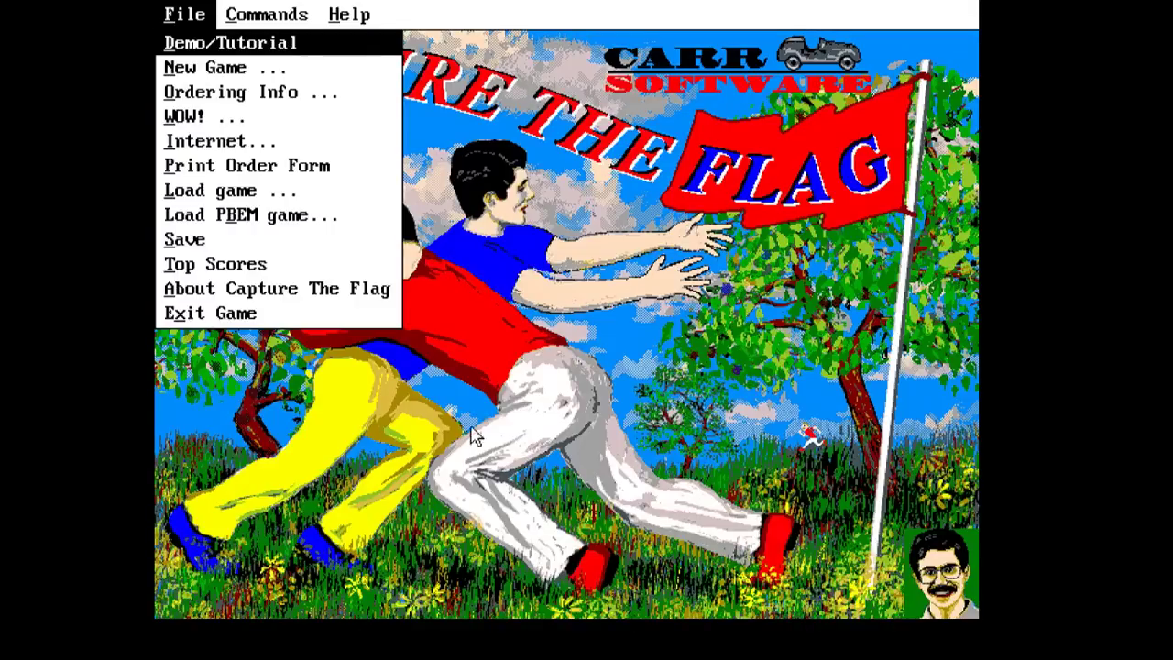
pyautogui.click(642, 401)
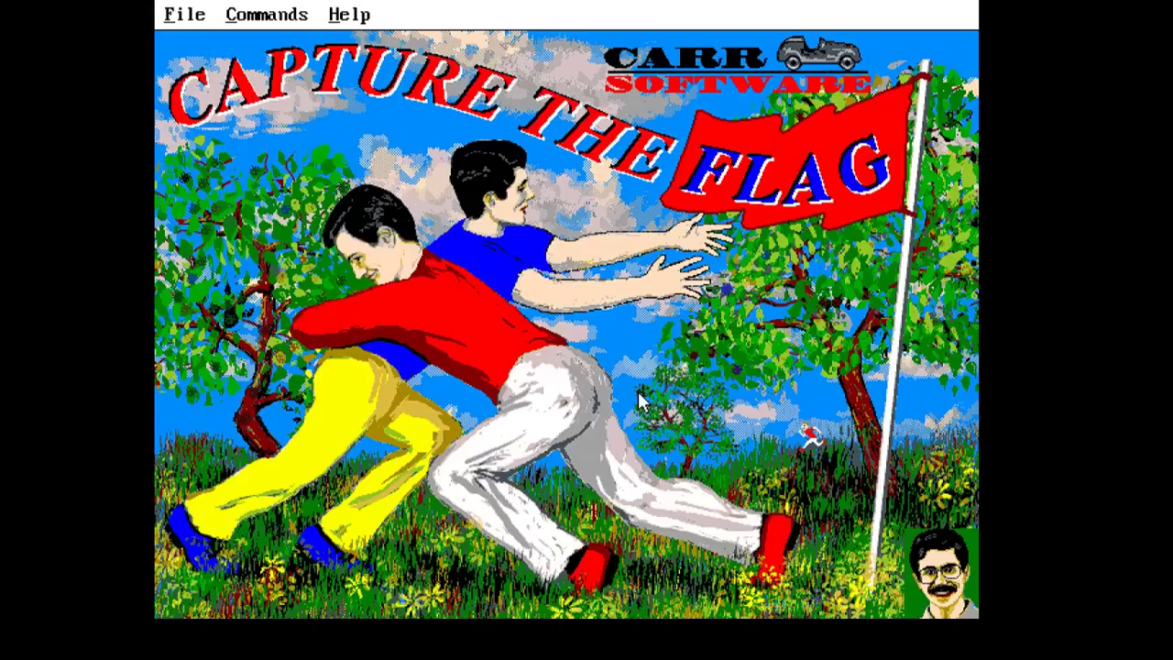
pyautogui.click(189, 20)
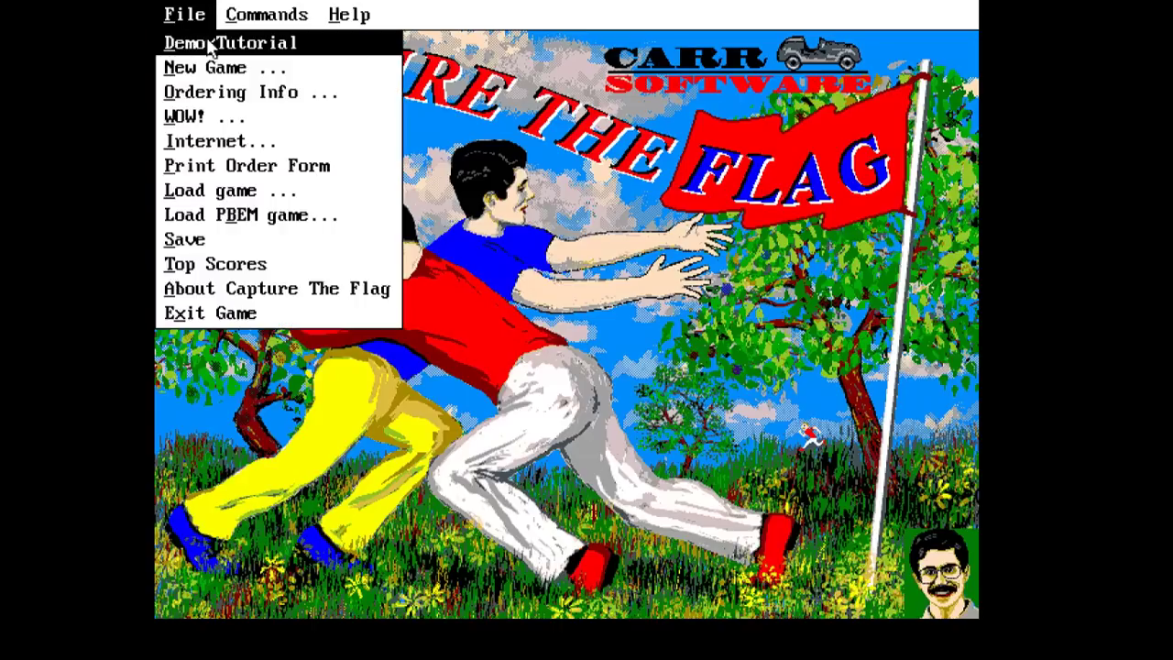
pyautogui.click(519, 183)
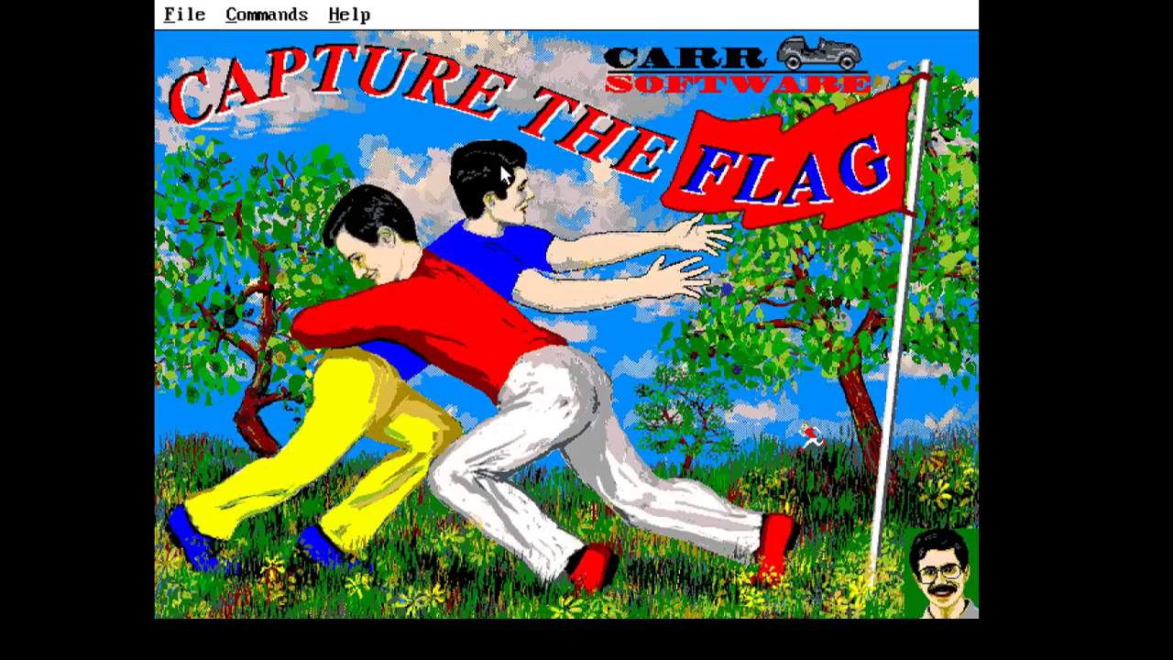
# Exit the Capture the Flag game, dismissing the registration and commercial-version notices
pyautogui.click(175, 16)
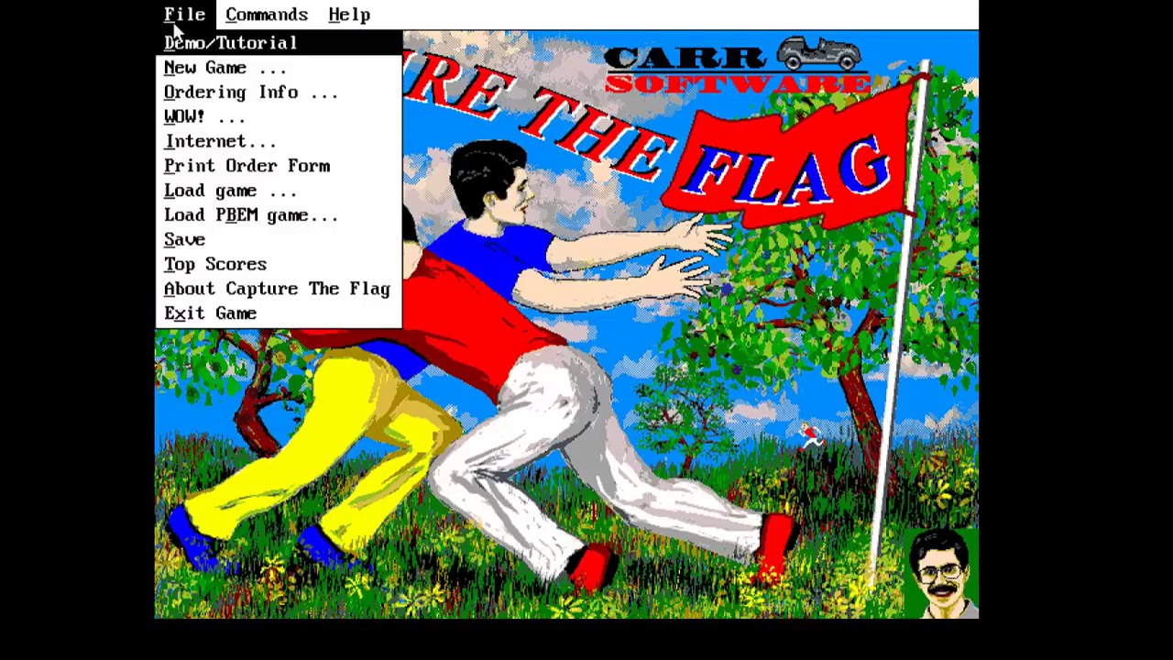
pyautogui.click(266, 319)
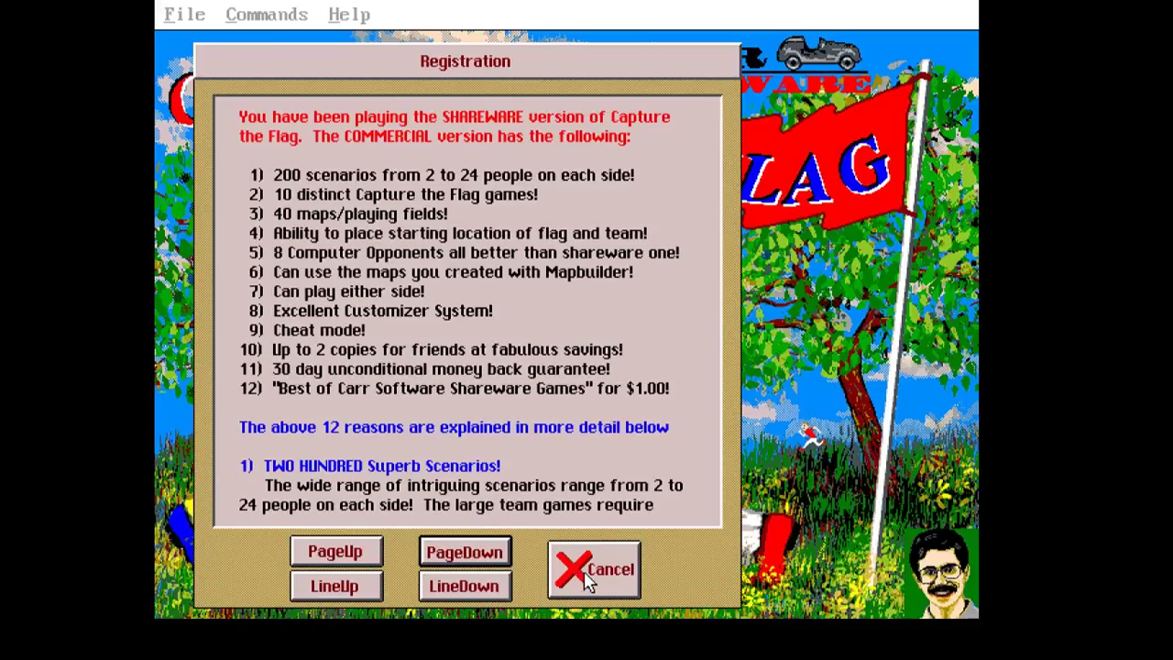
pyautogui.click(590, 581)
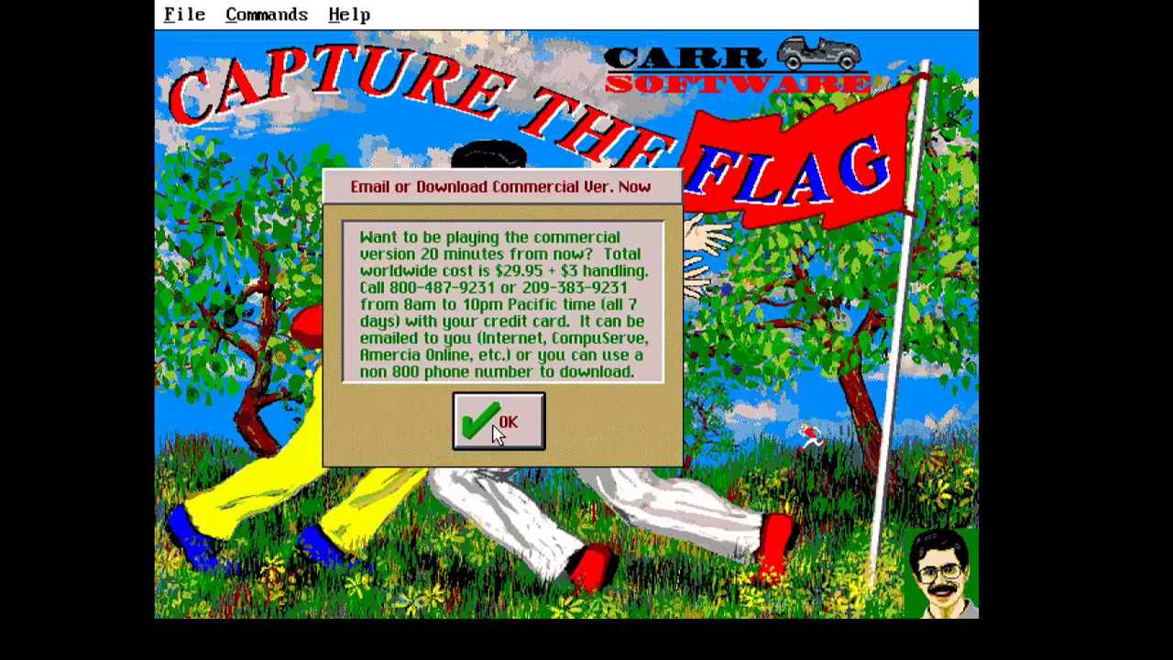
pyautogui.click(536, 426)
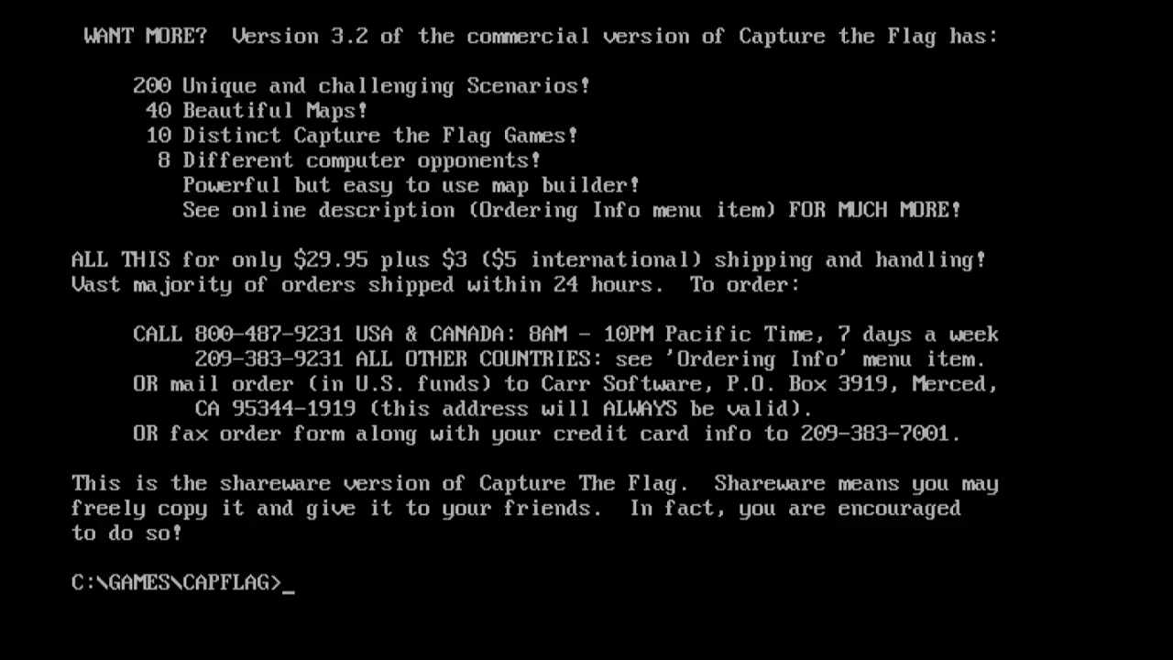
# Go up two directory levels from capflag to the root of drive C with cd.
pyautogui.write('cd..')
pyautogui.press('Return')
pyautogui.write('cd..')
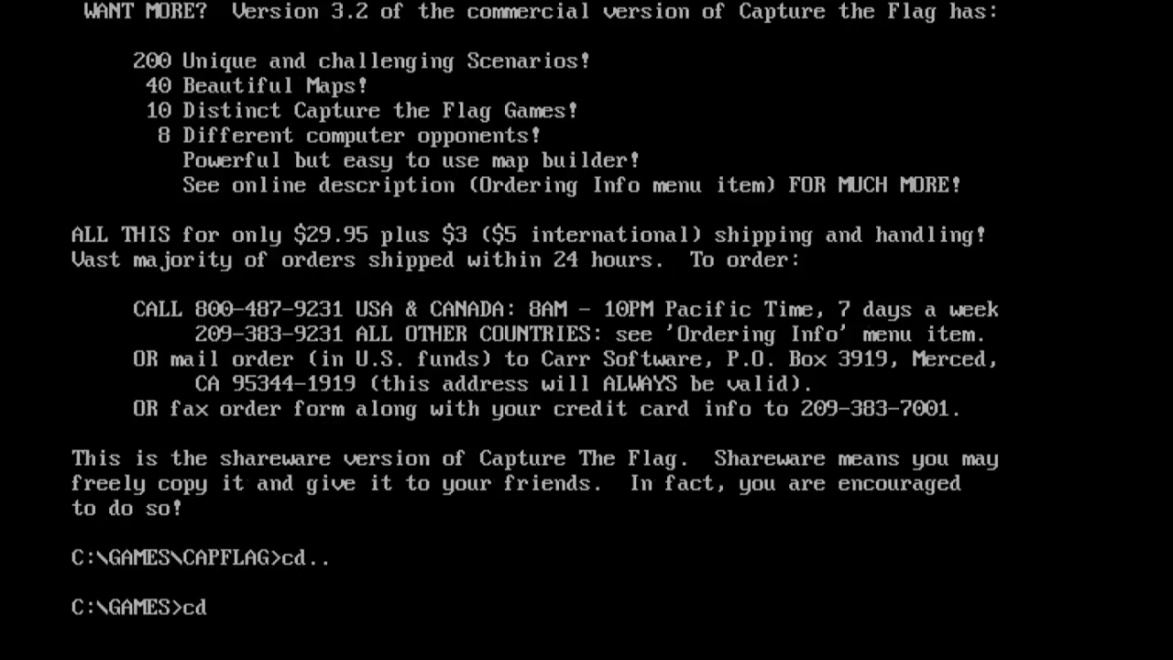
pyautogui.press('Return')
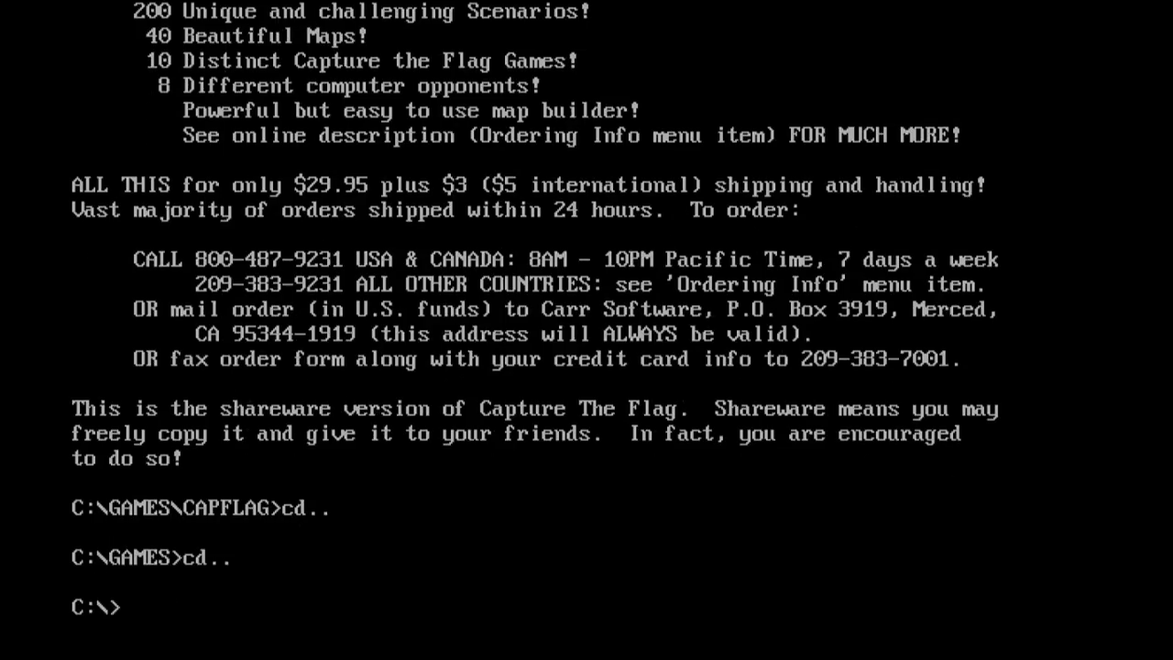